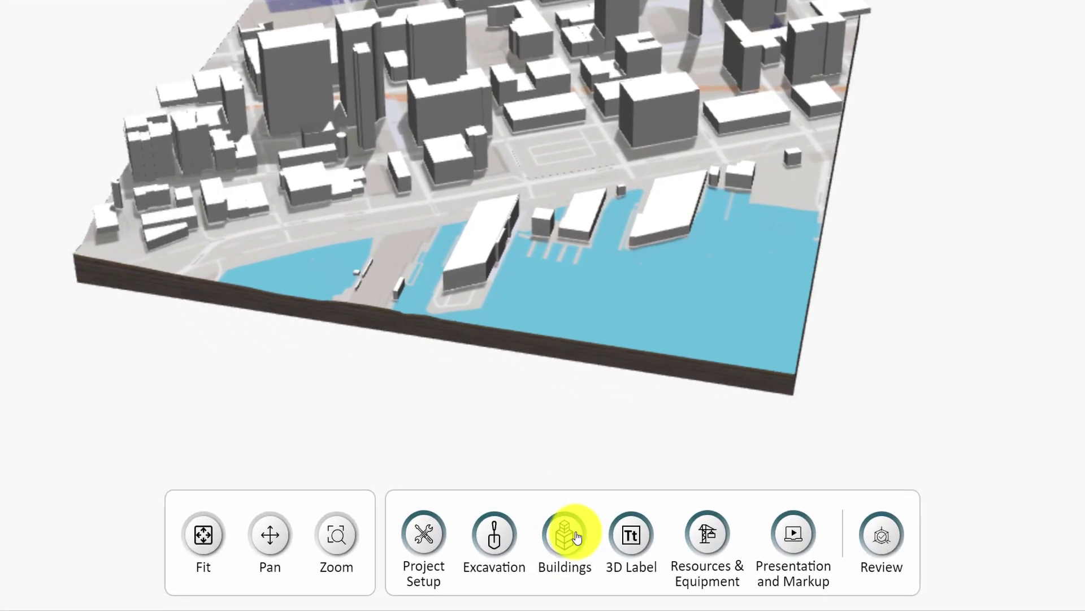
- Open the Imported Model panel from the Buildings options in the bottom toolbar
{"action": "left_click", "coordinate": [554, 572]}
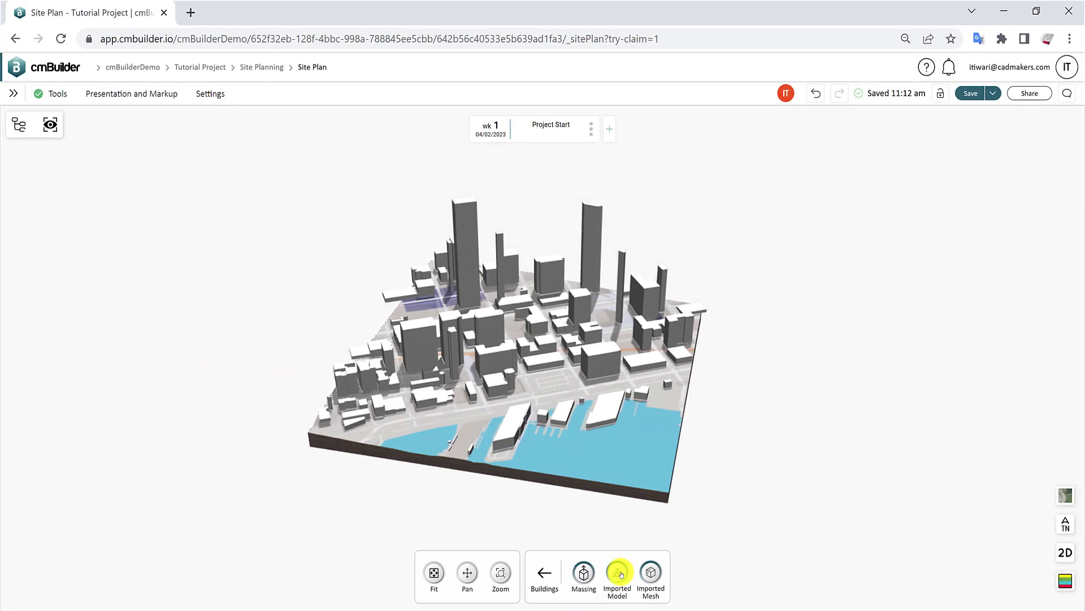
{"action": "left_click", "coordinate": [692, 533]}
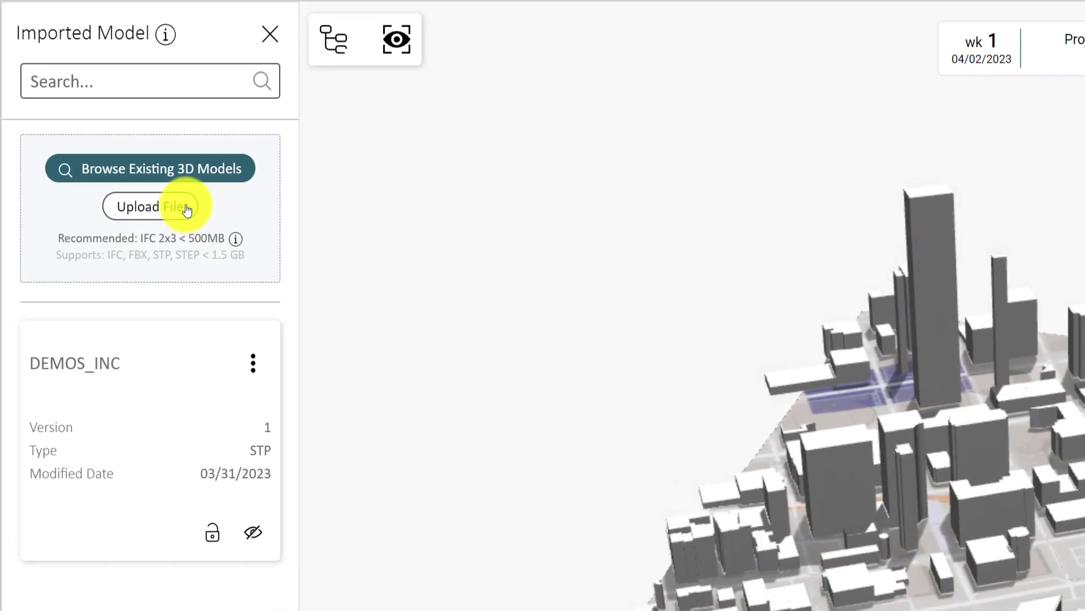
{"action": "left_click", "coordinate": [218, 170]}
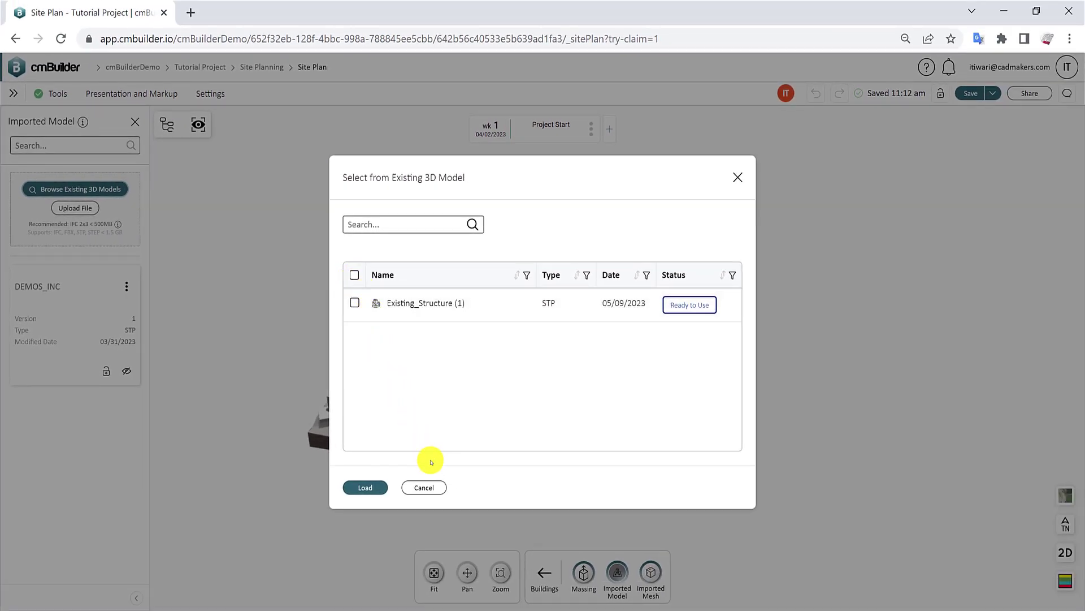
{"action": "left_click", "coordinate": [434, 487]}
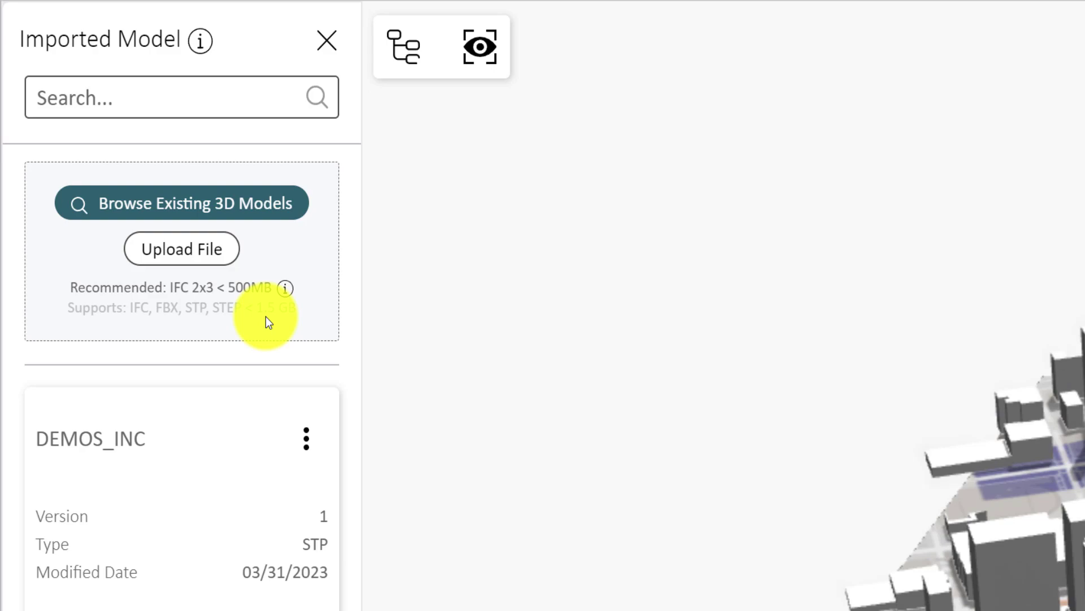
{"action": "mouse_move", "coordinate": [289, 286]}
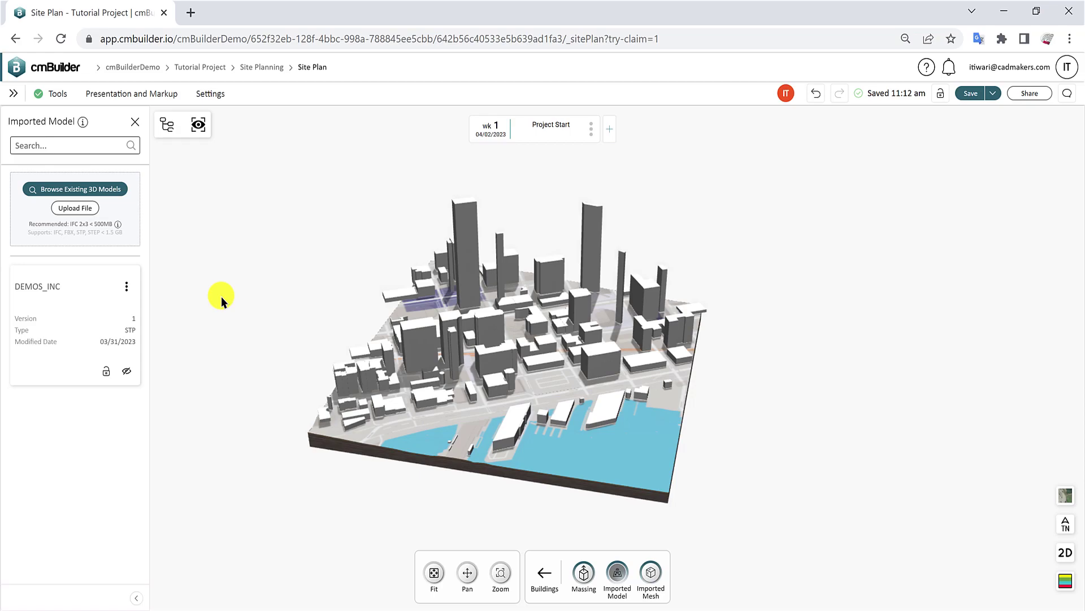
- Upload DEMOS Structural and Architectural Model.stp as a new imported model
{"action": "left_click", "coordinate": [90, 209]}
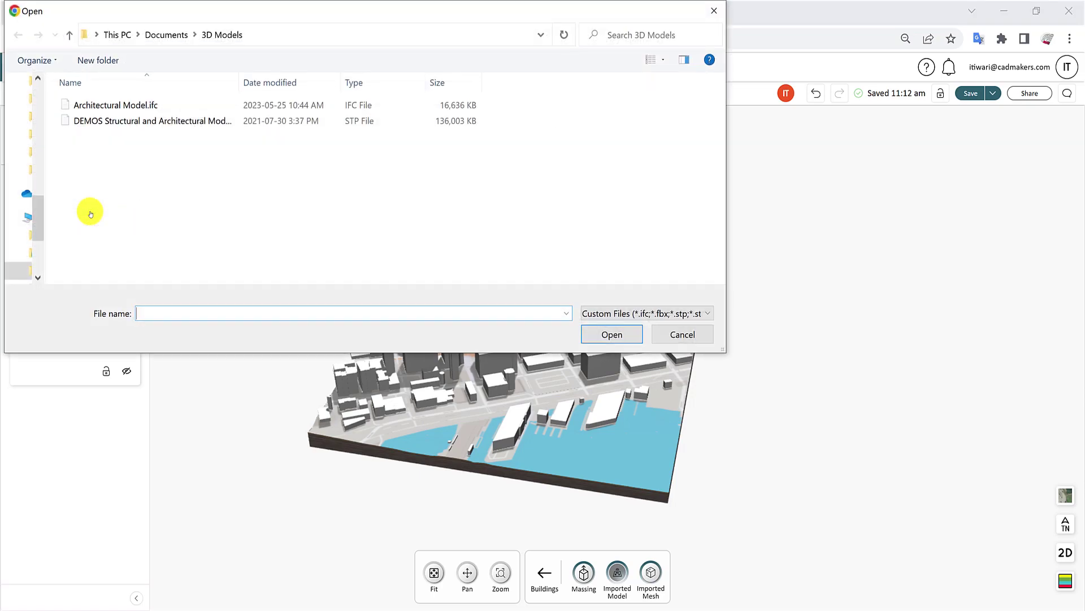
{"action": "left_click", "coordinate": [165, 122]}
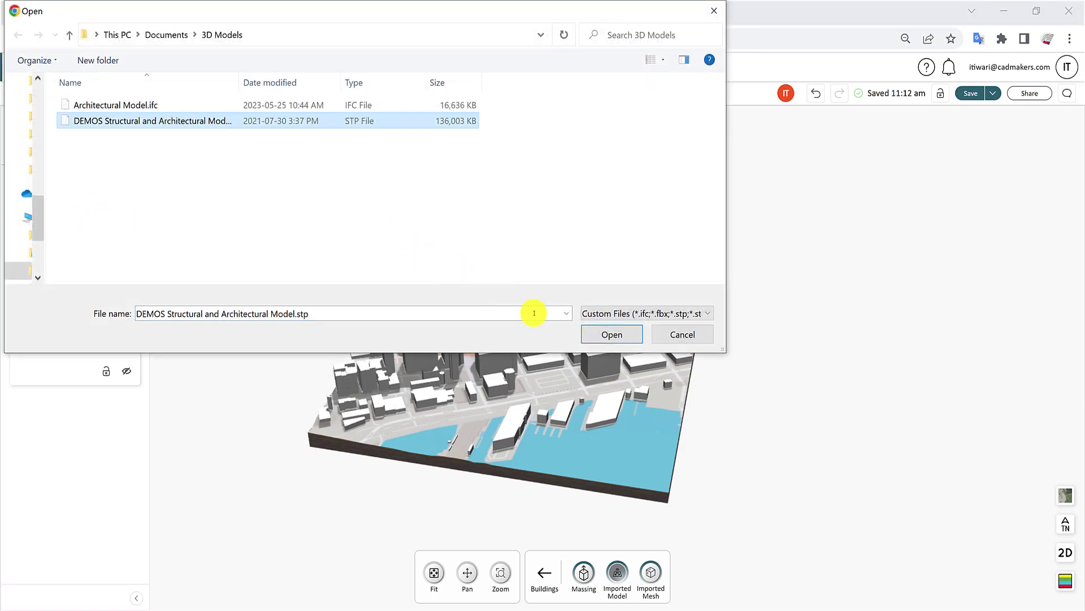
{"action": "left_click", "coordinate": [612, 336]}
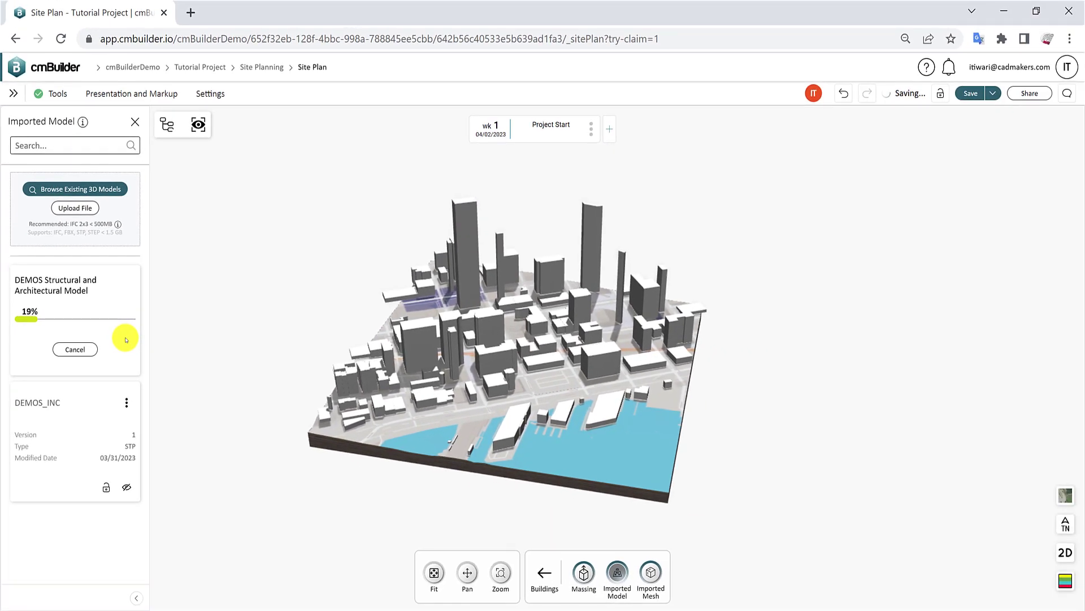
- Choose Architectural Model.ifc as another model file to upload
{"action": "left_click", "coordinate": [89, 214]}
{"action": "left_click", "coordinate": [181, 104]}
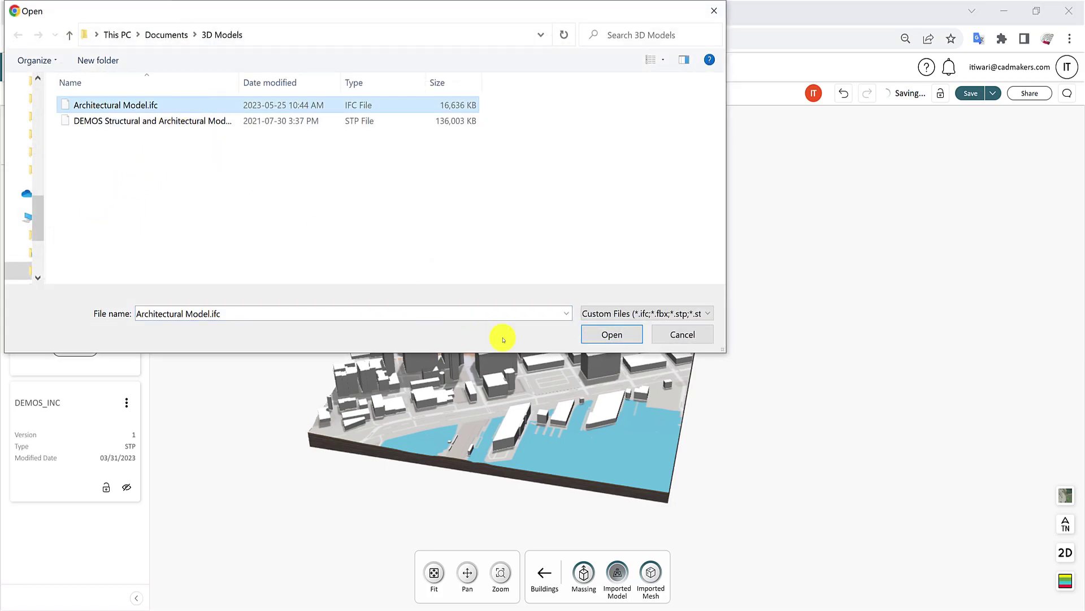
{"action": "left_click", "coordinate": [616, 334]}
- Exclude the Furniture, Flow Storage Device and Door classes and confirm the IFC upload
{"action": "left_click", "coordinate": [610, 293]}
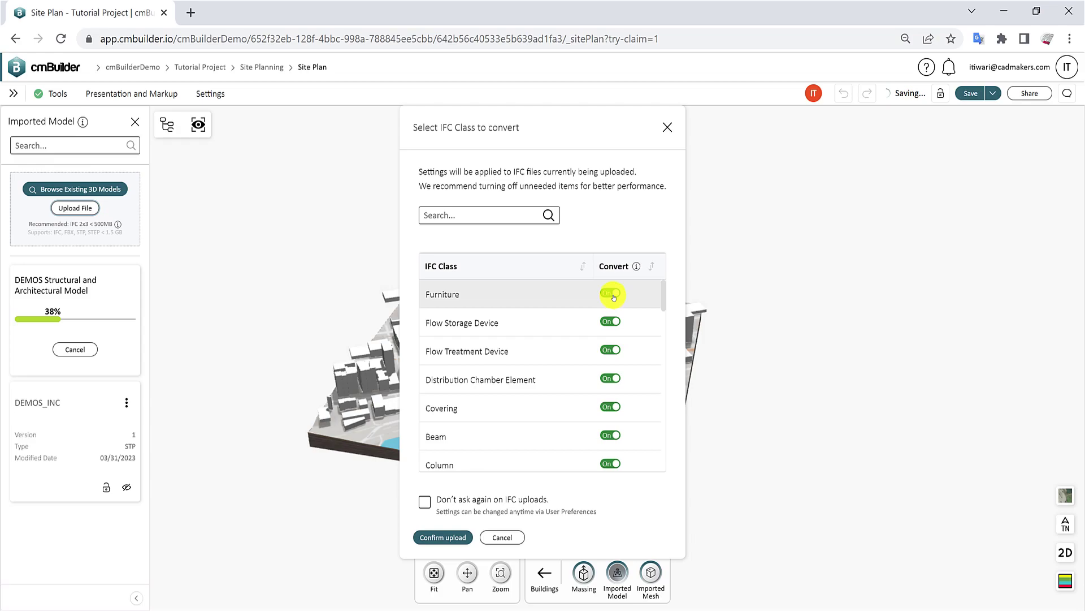
{"action": "left_click", "coordinate": [612, 322]}
{"action": "scroll", "coordinate": [612, 351], "scroll_direction": "down", "scroll_amount": 2}
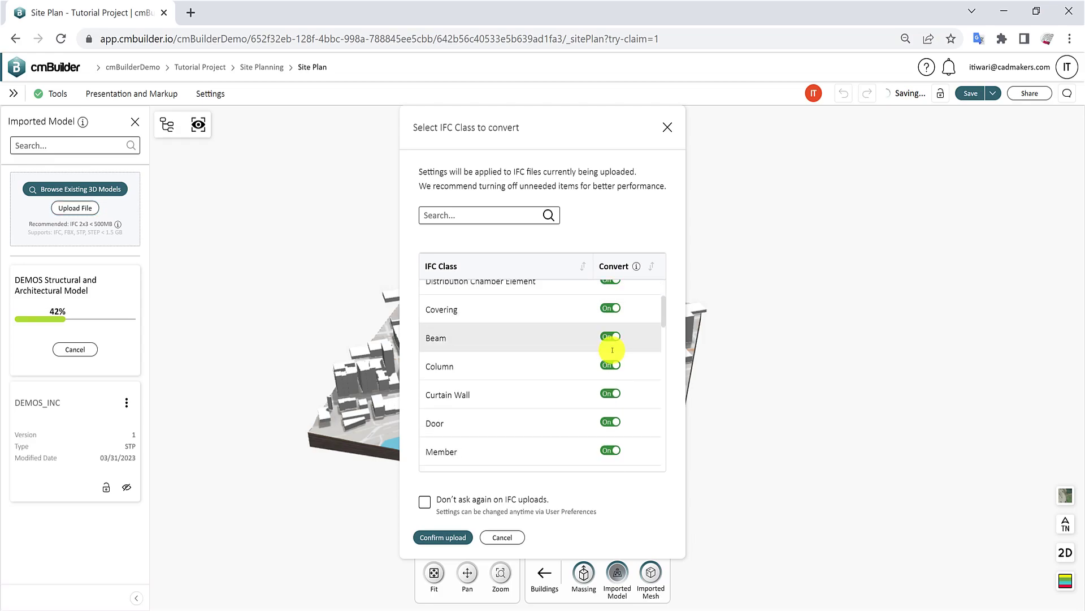
{"action": "scroll", "coordinate": [610, 358], "scroll_direction": "down", "scroll_amount": 2}
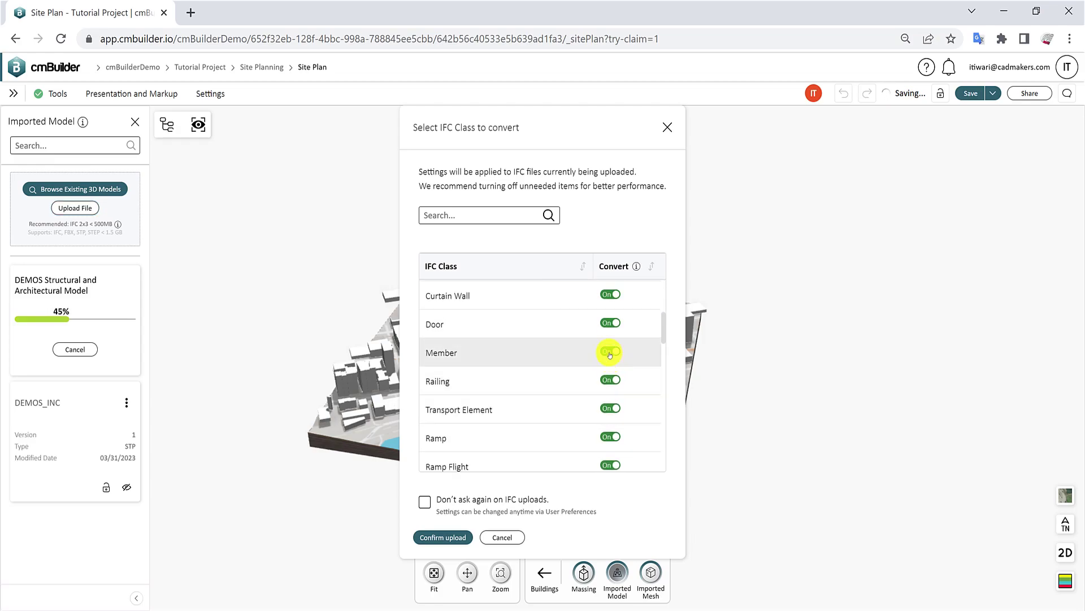
{"action": "left_click", "coordinate": [609, 324]}
{"action": "scroll", "coordinate": [612, 359], "scroll_direction": "down", "scroll_amount": 2}
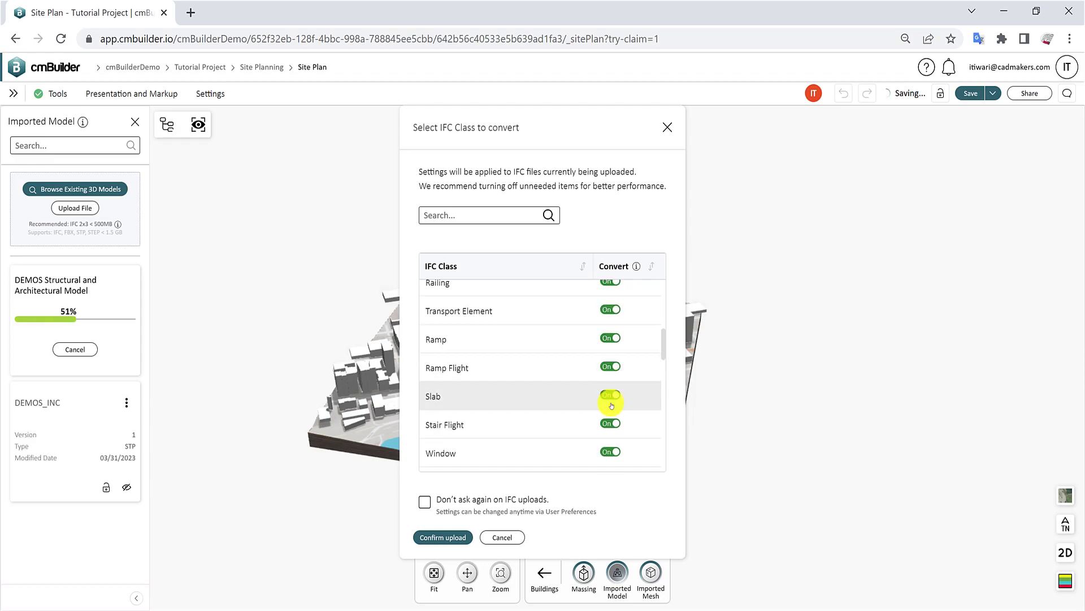
{"action": "left_click", "coordinate": [443, 537]}
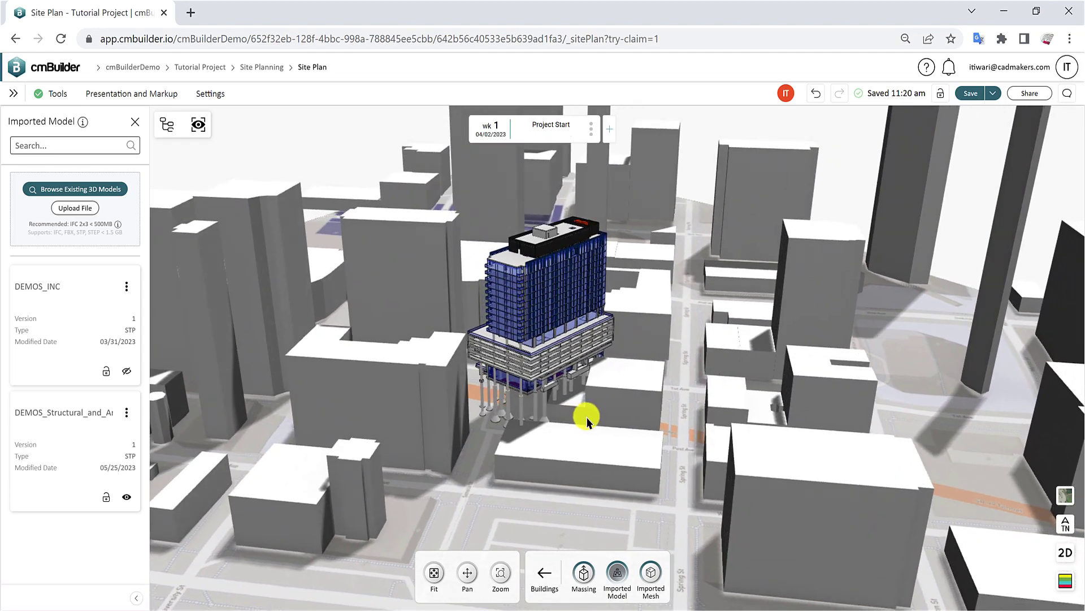
- Turn on Sample Drawing 1 as a 2D Drawing Overlay and tilt the view to see it
{"action": "left_click", "coordinate": [579, 417]}
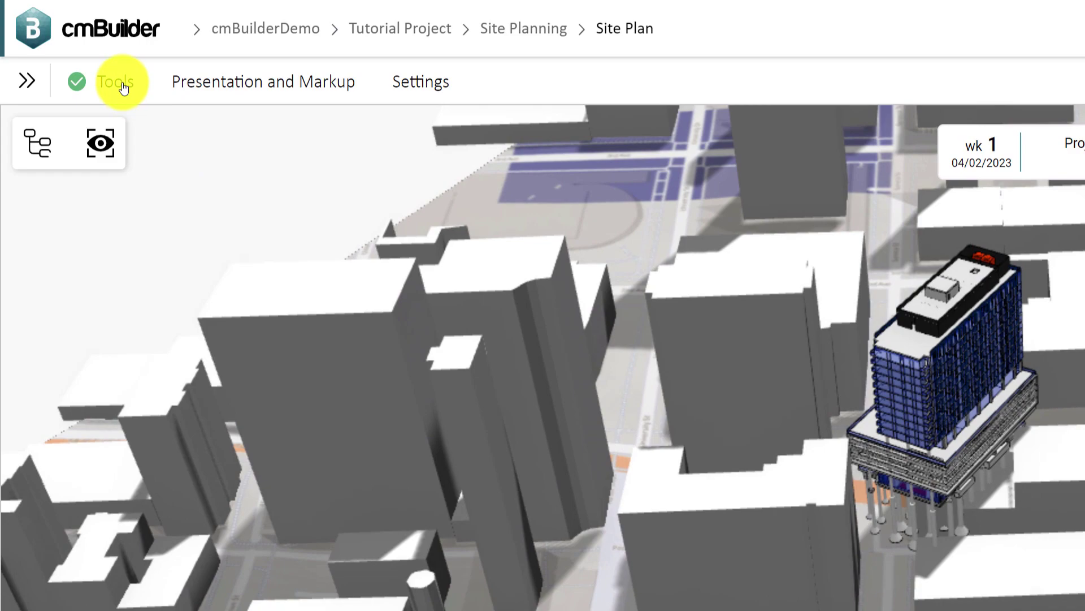
{"action": "left_click", "coordinate": [64, 93]}
{"action": "mouse_move", "coordinate": [118, 114]}
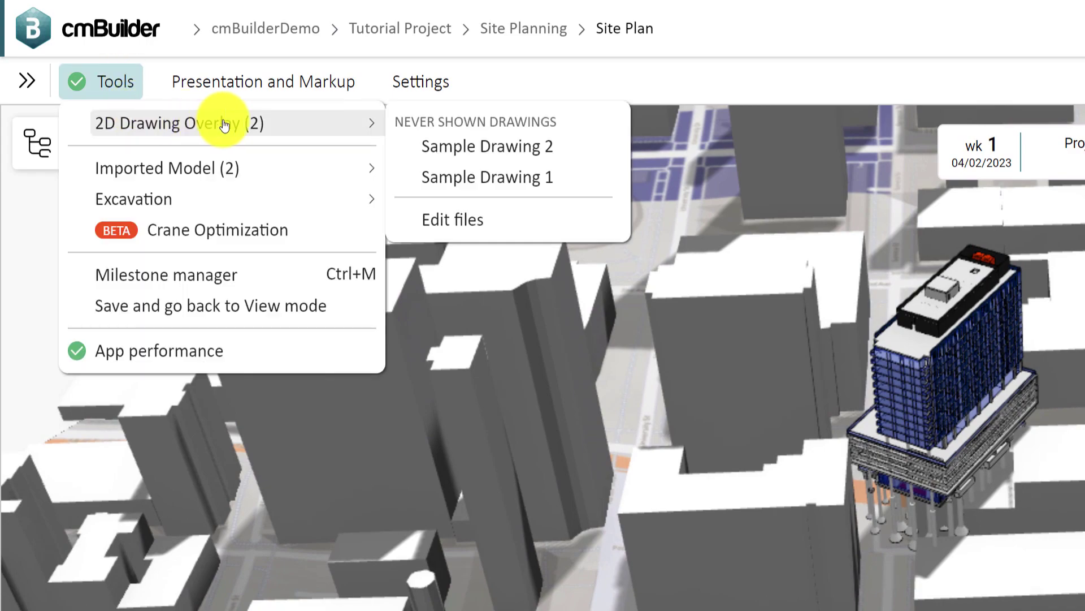
{"action": "left_click", "coordinate": [516, 184]}
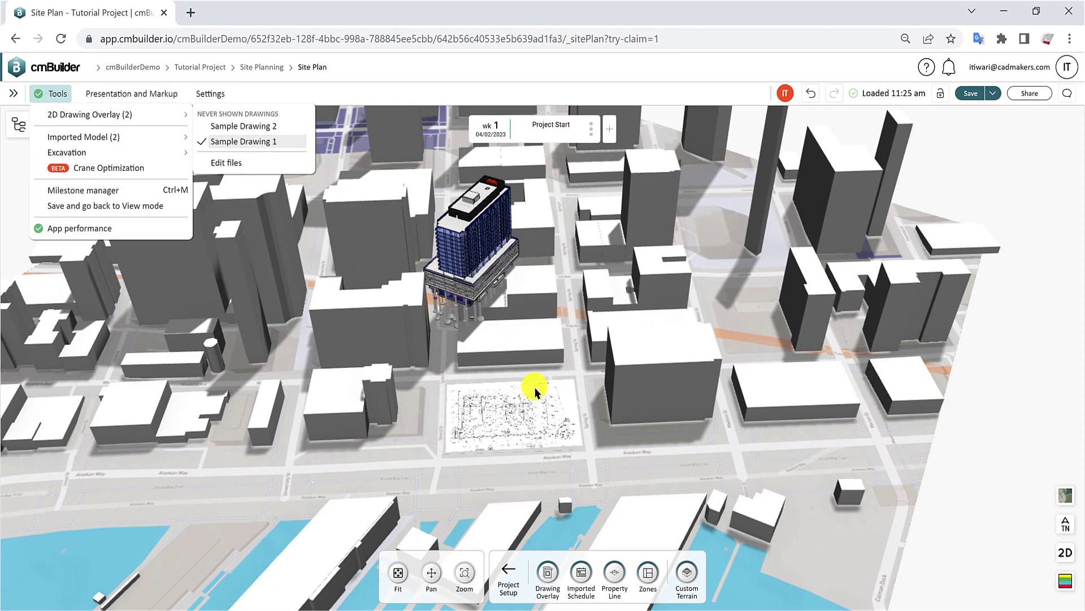
{"action": "left_click", "coordinate": [545, 444]}
{"action": "scroll", "coordinate": [516, 456], "scroll_direction": "up", "scroll_amount": 3}
{"action": "scroll", "coordinate": [511, 433], "scroll_direction": "down", "scroll_amount": 5}
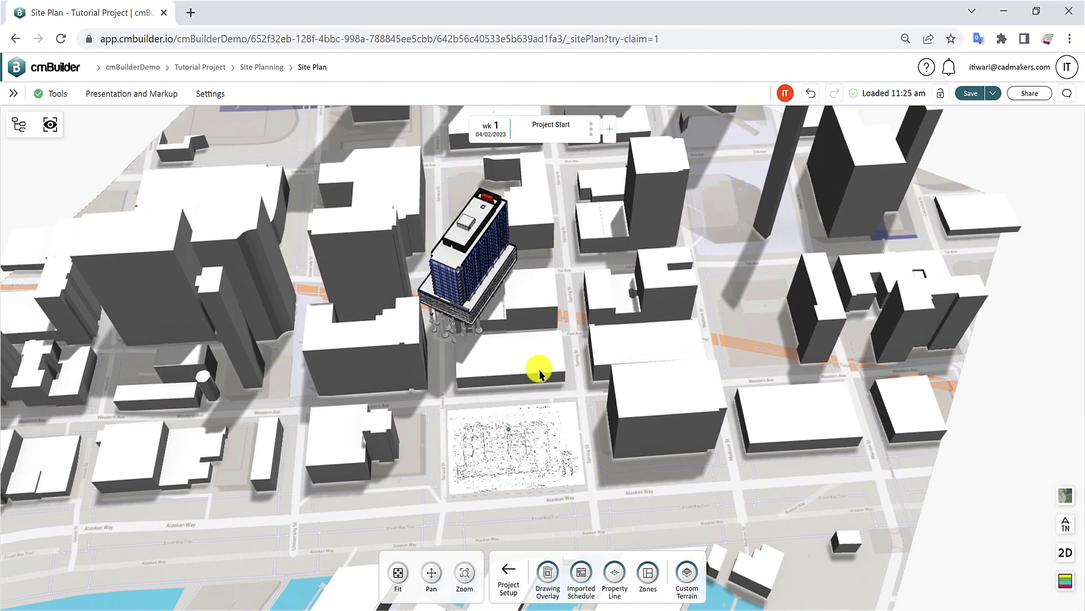
{"action": "mouse_move", "coordinate": [540, 374]}
{"action": "right_mouse_down"}
{"action": "mouse_move", "coordinate": [533, 346]}
{"action": "mouse_move", "coordinate": [577, 395]}
{"action": "right_mouse_up"}
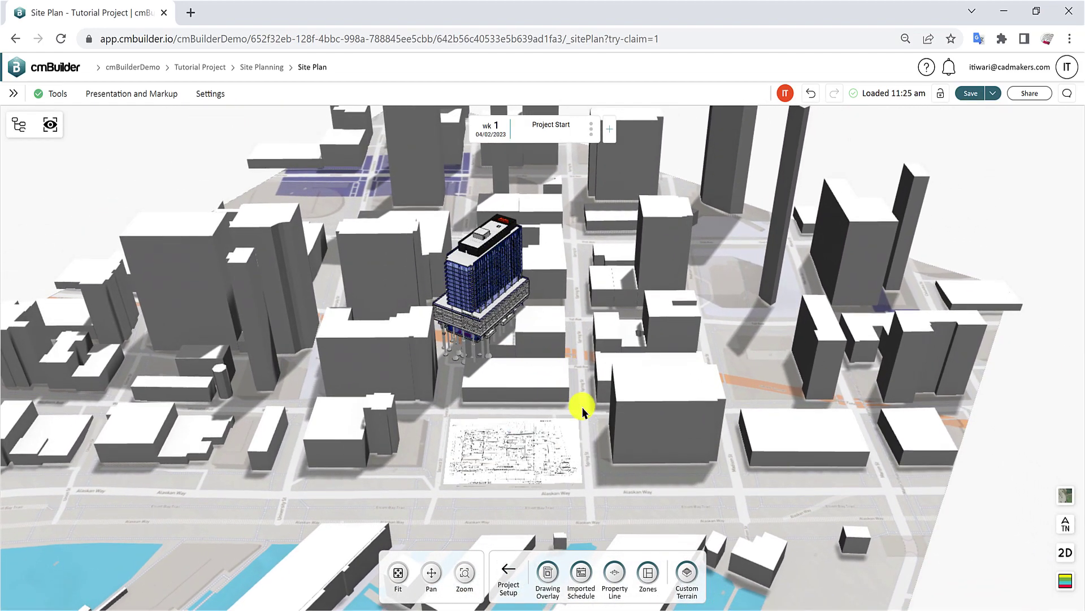
- Try repositioning the building from its right-click menu, then cancel move mode
{"action": "right_click", "coordinate": [483, 292]}
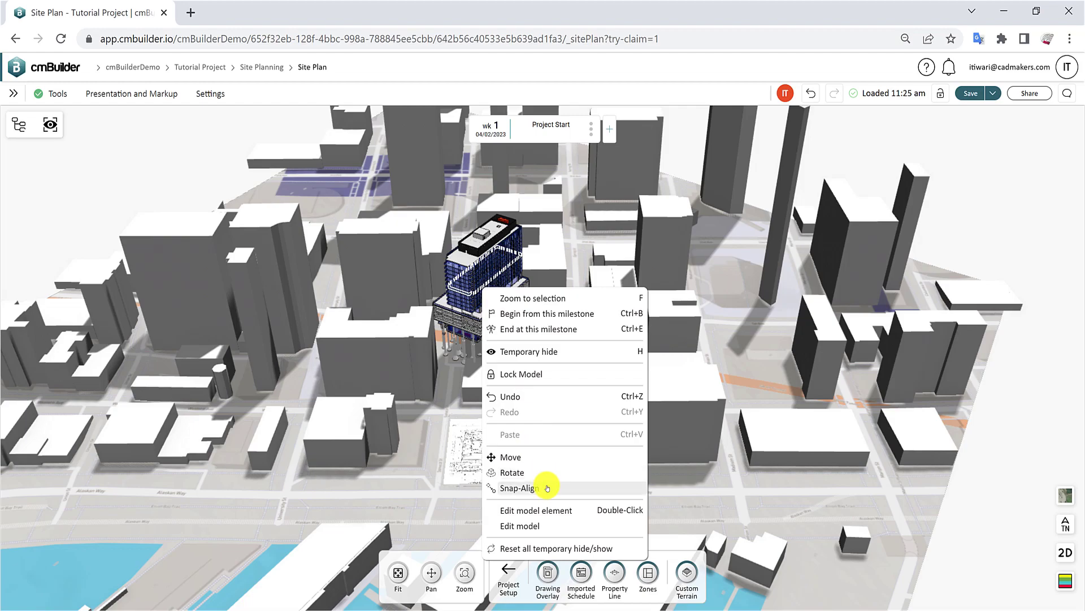
{"action": "left_click", "coordinate": [546, 461]}
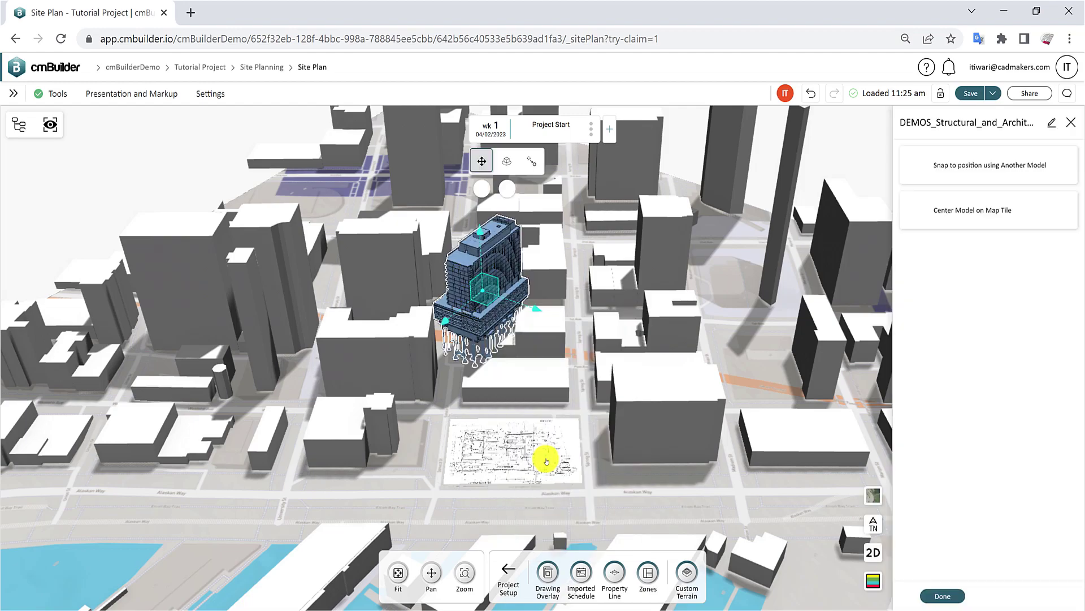
{"action": "key", "text": "Escape"}
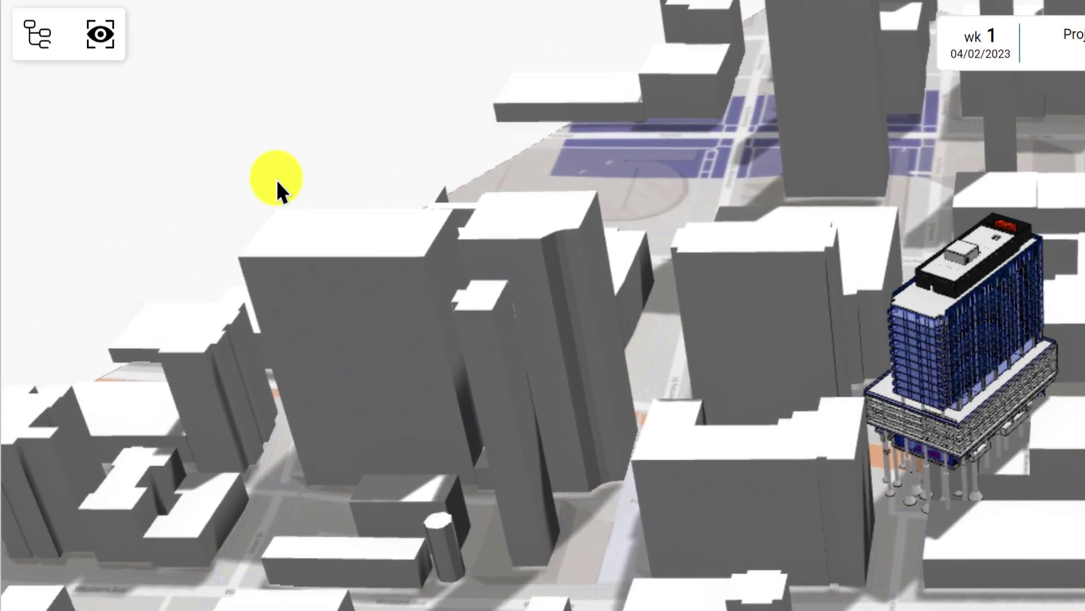
- Open DEMOS_Structural_and_Architectural_Model for editing from the Model browser and its card's Edit option
{"action": "left_click", "coordinate": [34, 37]}
{"action": "left_click", "coordinate": [137, 158]}
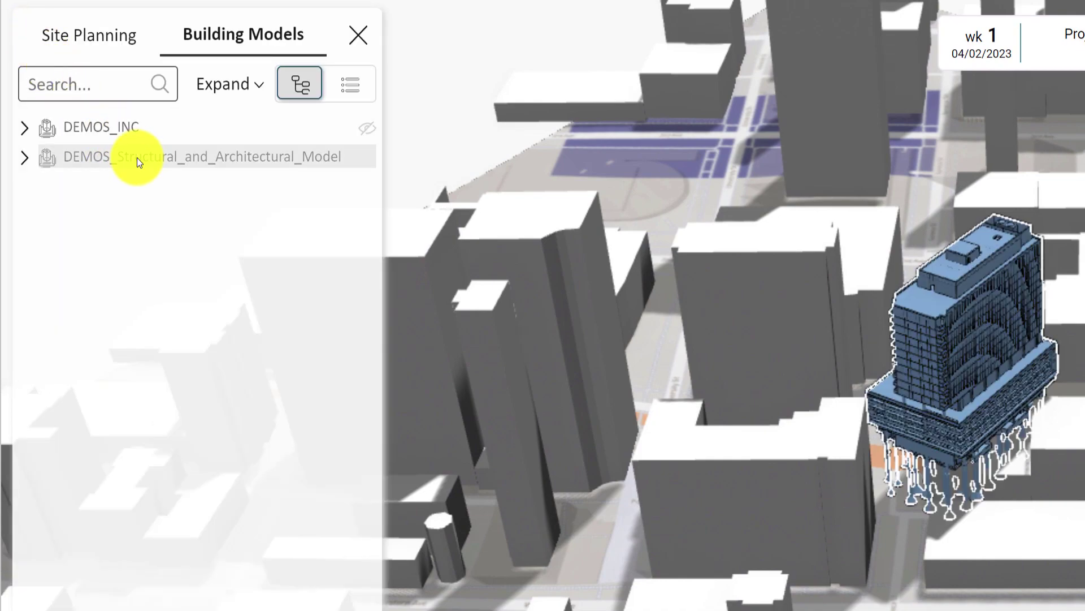
{"action": "right_click", "coordinate": [137, 157]}
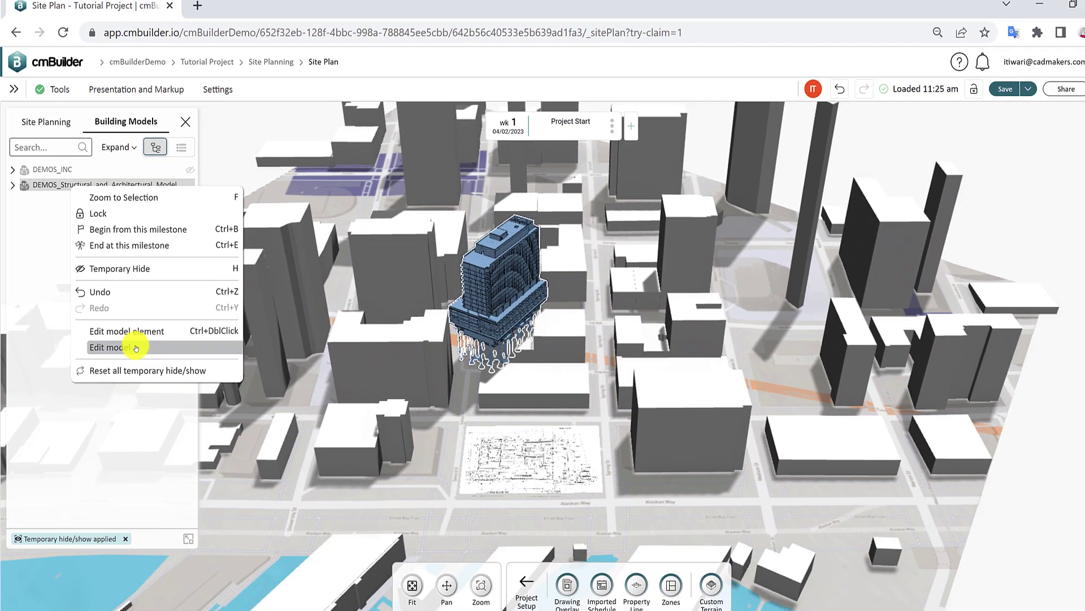
{"action": "left_click", "coordinate": [212, 470]}
{"action": "left_click", "coordinate": [616, 569]}
{"action": "left_click", "coordinate": [126, 412]}
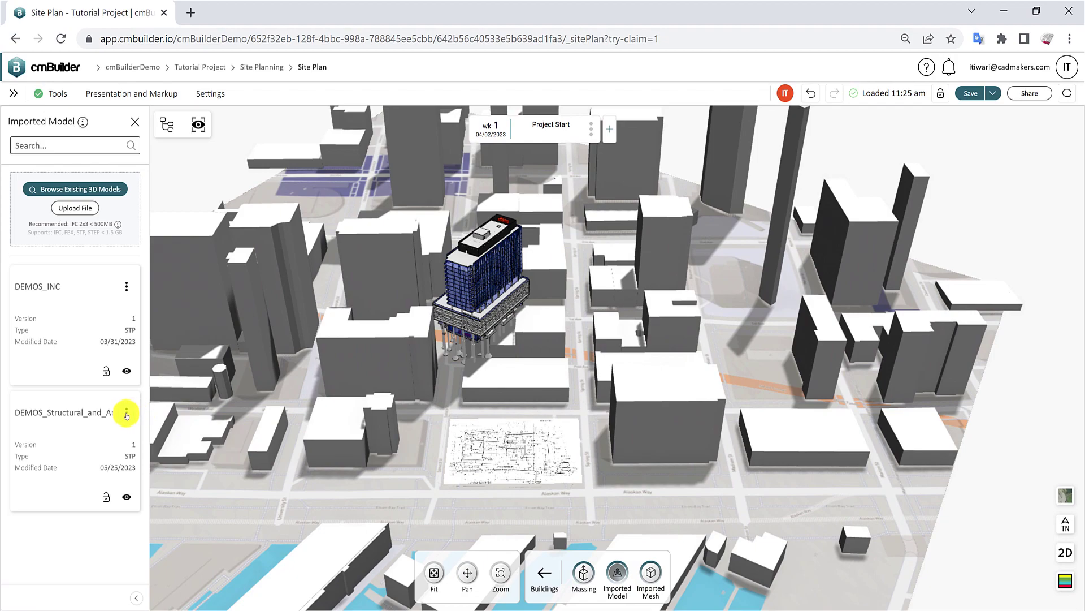
{"action": "left_click", "coordinate": [173, 436]}
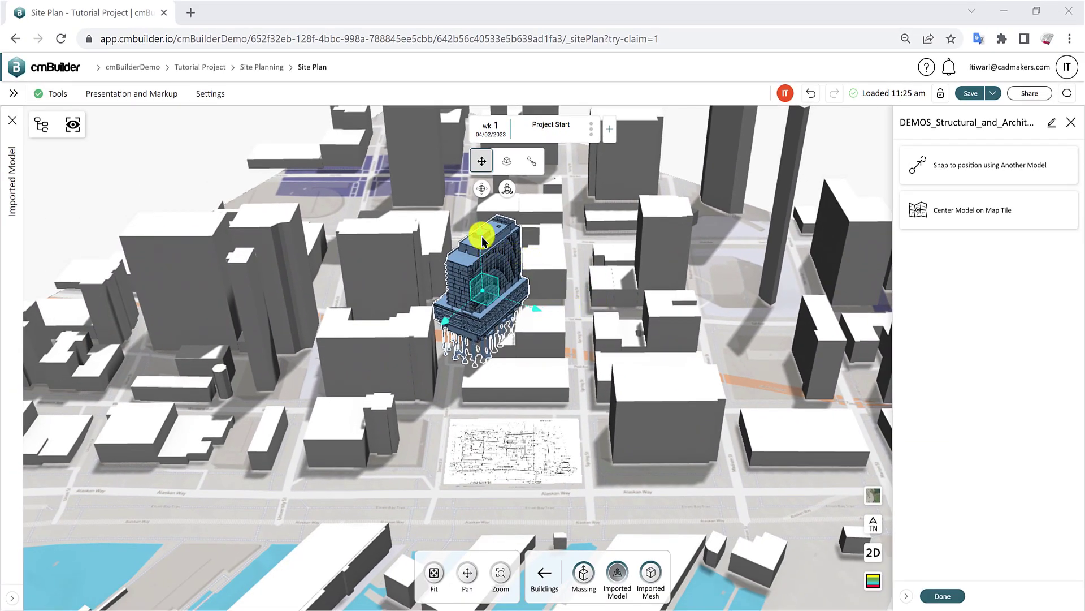
- Drag the building onto the drawing overlay and rotate it about Z to 0°
{"action": "left_click_drag", "start_coordinate": [482, 235], "coordinate": [512, 381]}
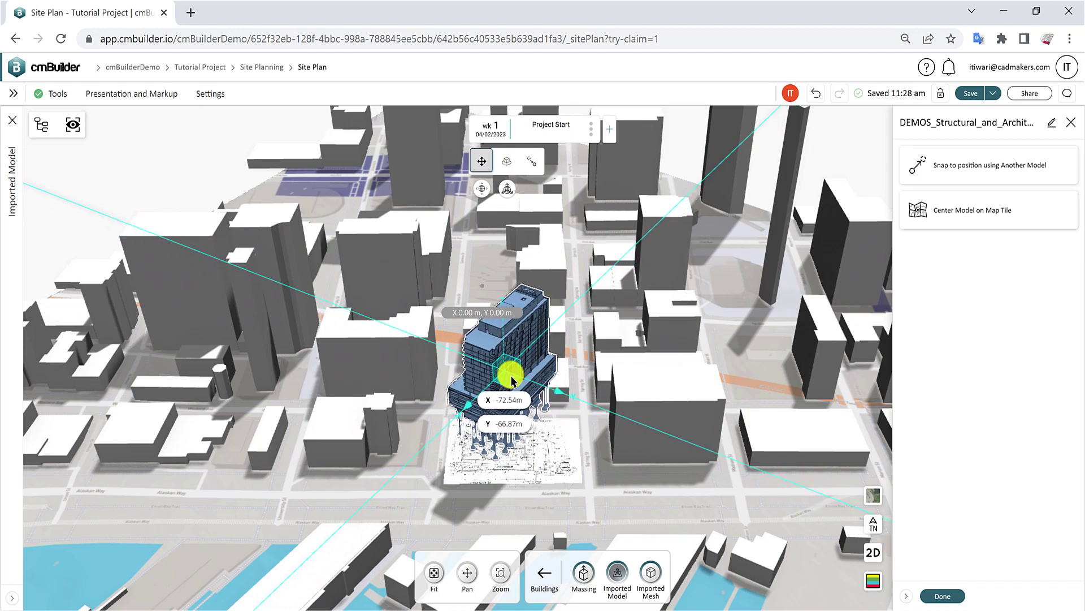
{"action": "left_click", "coordinate": [506, 162]}
{"action": "left_click_drag", "start_coordinate": [537, 393], "coordinate": [478, 342]}
{"action": "scroll", "coordinate": [571, 421], "scroll_direction": "up", "scroll_amount": 5}
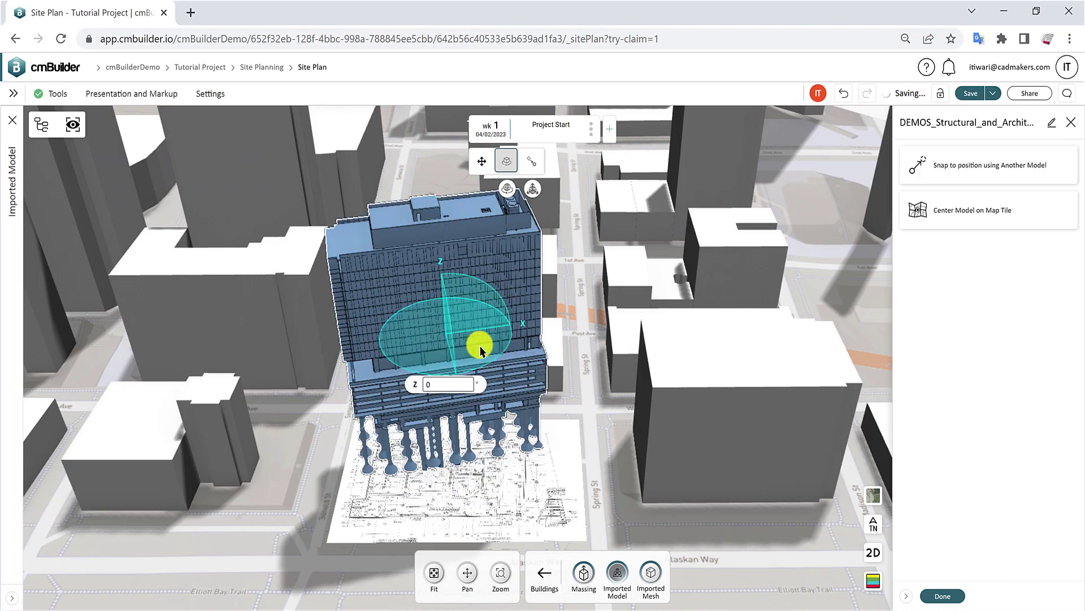
{"action": "left_click", "coordinate": [530, 164]}
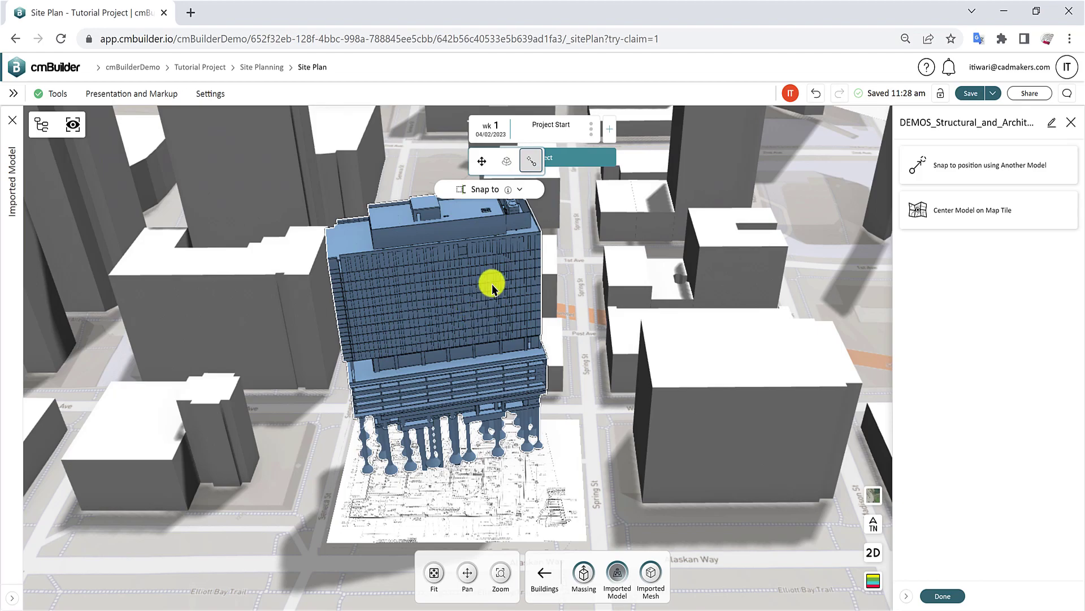
- Try aligning the model's position to DEMOS_INC, then cancel that alignment
{"action": "left_click", "coordinate": [518, 189]}
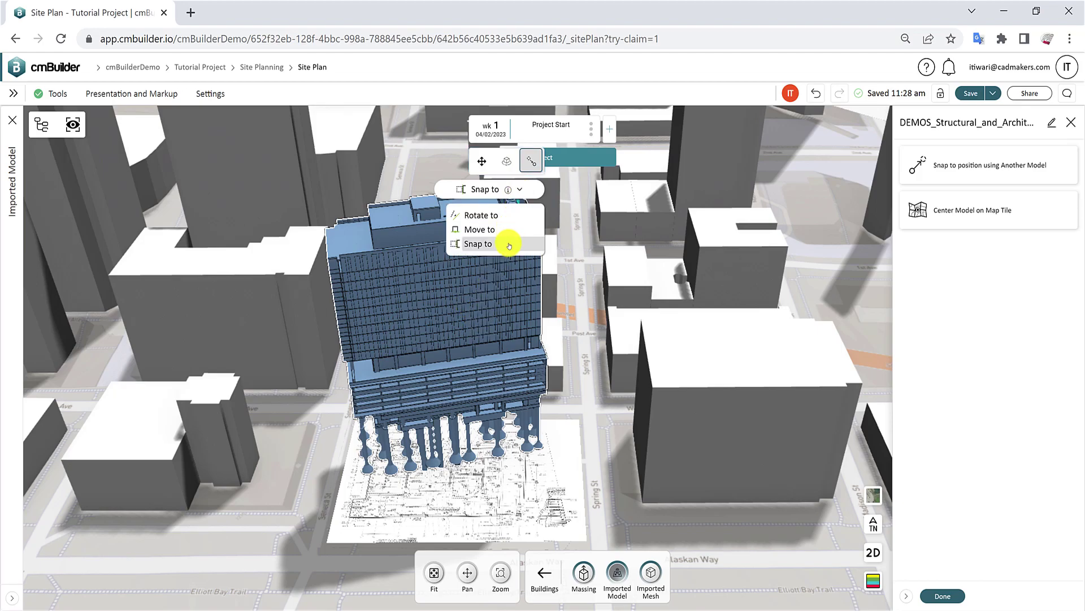
{"action": "left_click", "coordinate": [520, 192]}
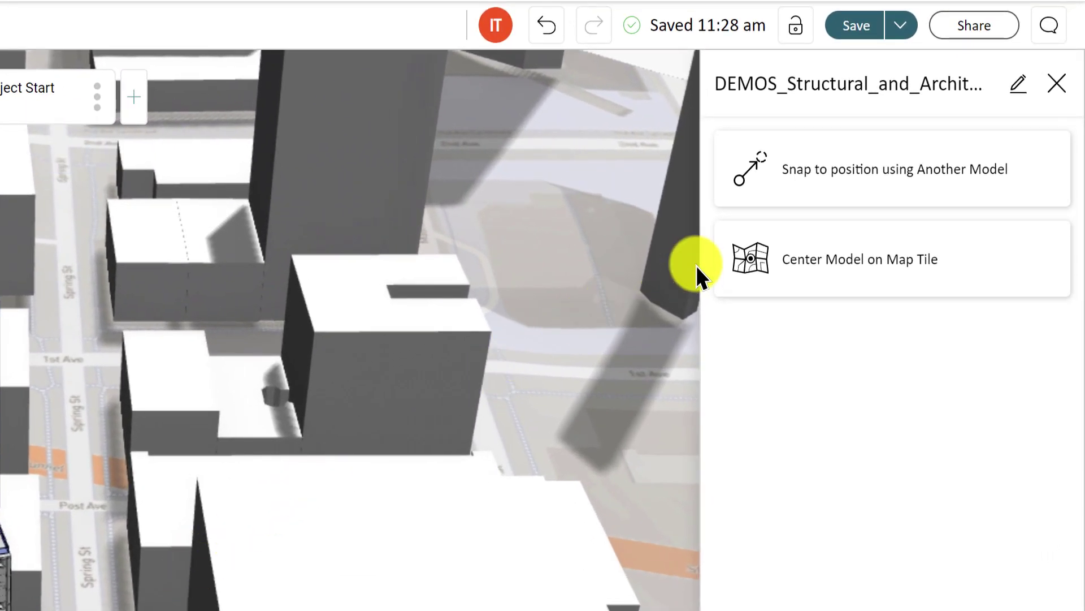
{"action": "left_click", "coordinate": [845, 184]}
{"action": "left_click", "coordinate": [874, 225]}
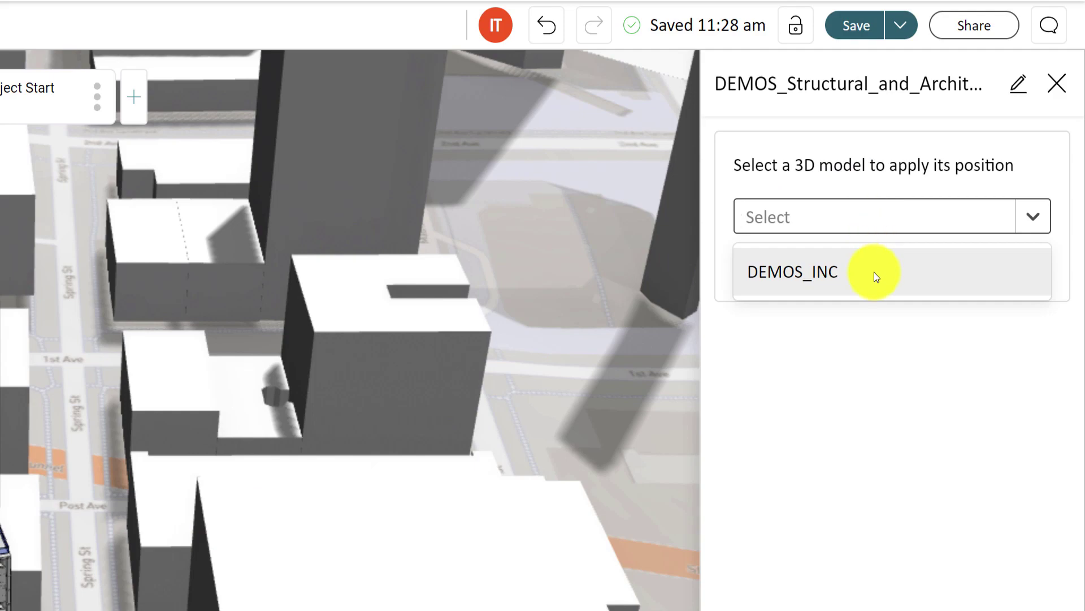
{"action": "left_click", "coordinate": [885, 442]}
{"action": "left_click", "coordinate": [897, 277]}
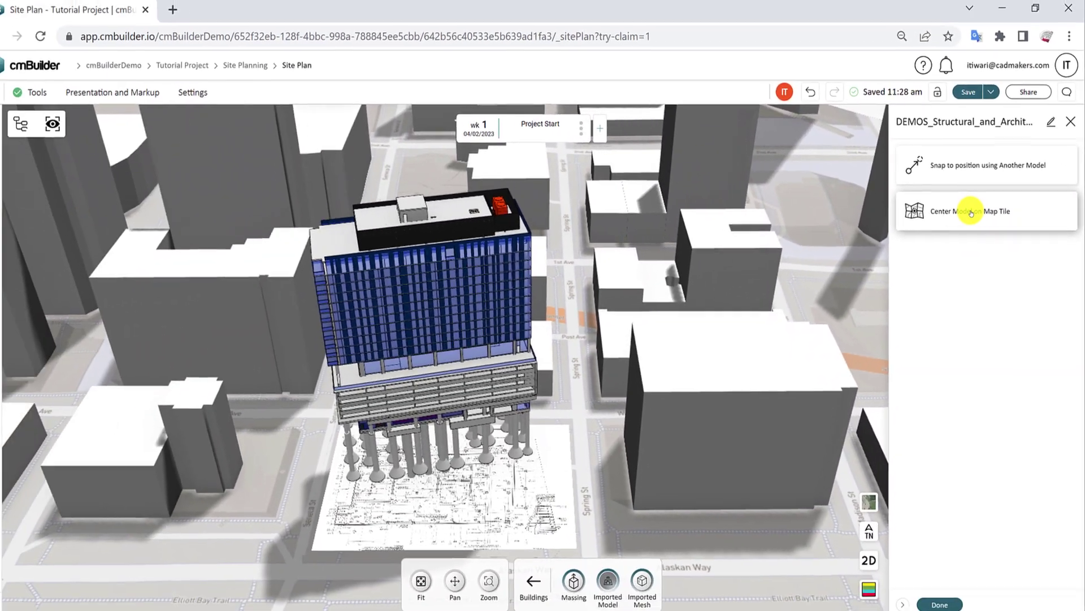
- Center the structural building model on the map tile
{"action": "left_click", "coordinate": [971, 212]}
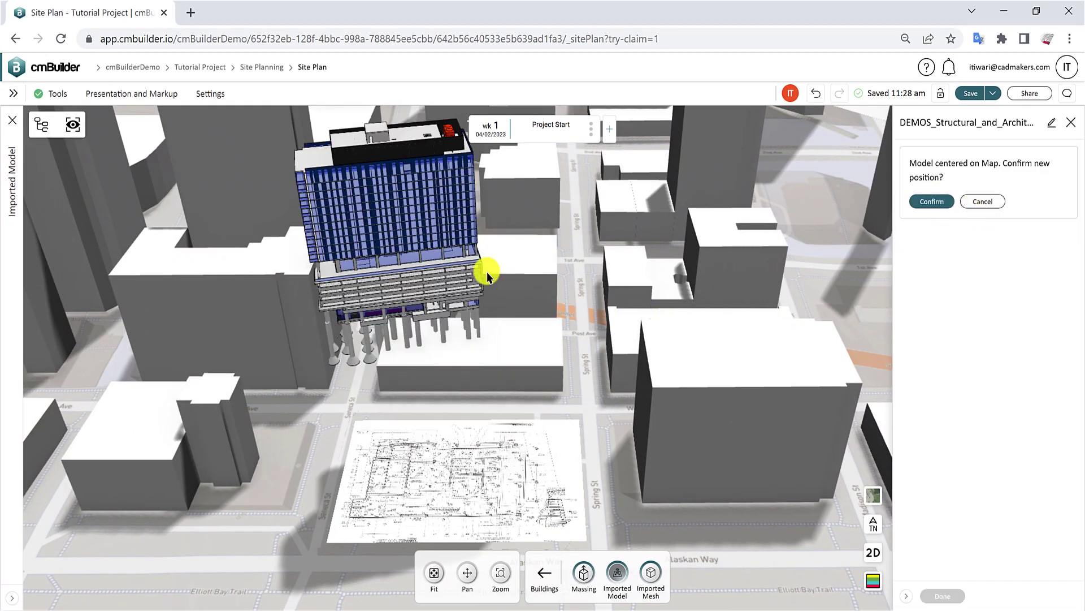
{"action": "scroll", "coordinate": [351, 333], "scroll_direction": "down", "scroll_amount": 10}
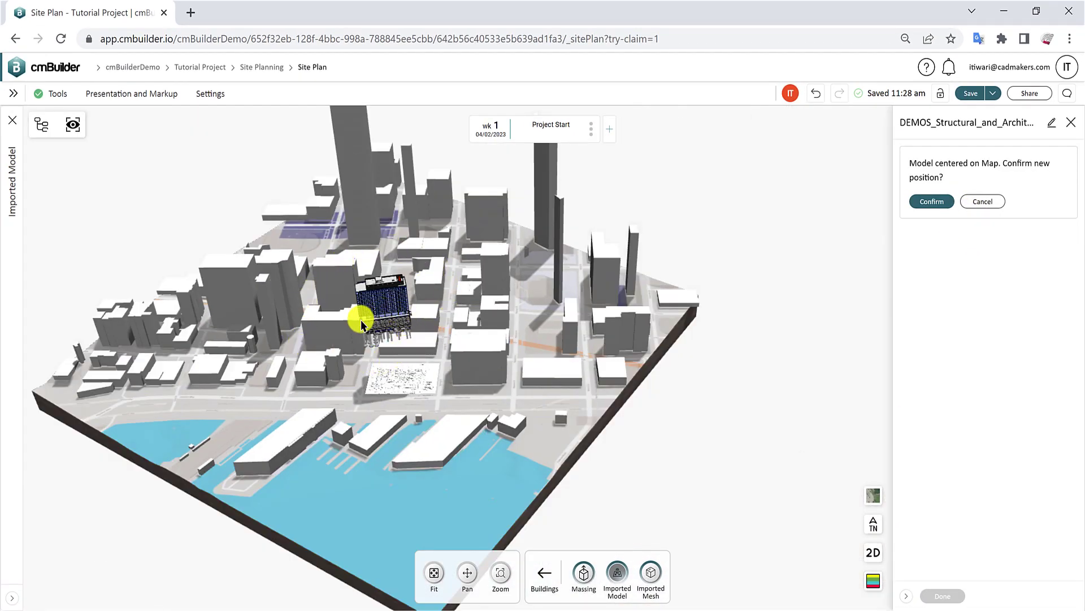
{"action": "scroll", "coordinate": [361, 320], "scroll_direction": "up", "scroll_amount": 5}
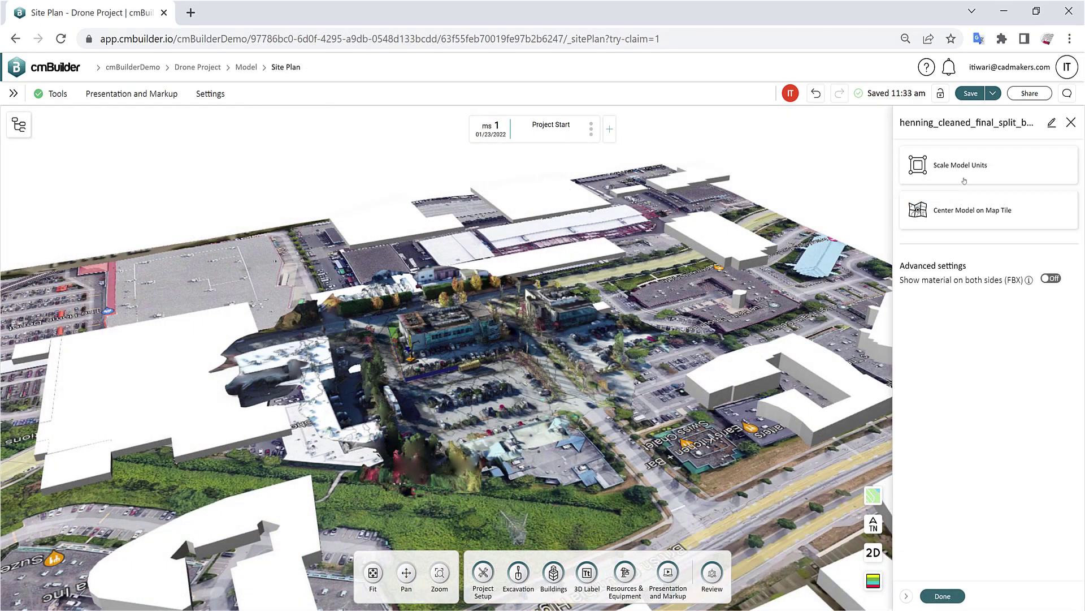
{"action": "left_click", "coordinate": [974, 169]}
{"action": "left_click", "coordinate": [1028, 189]}
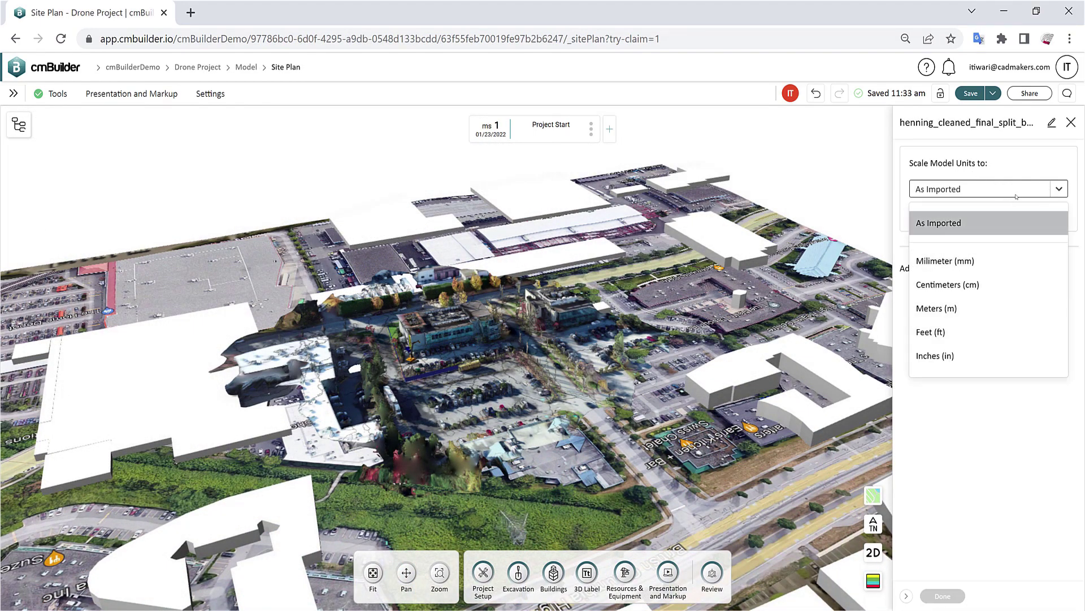
{"action": "left_click", "coordinate": [1038, 167]}
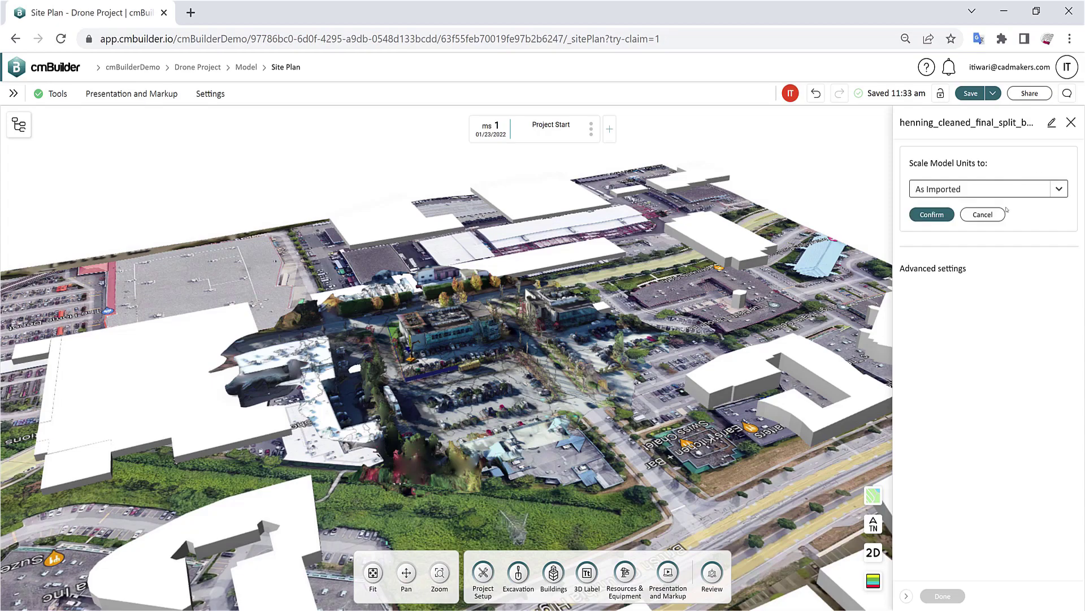
{"action": "left_click", "coordinate": [986, 214]}
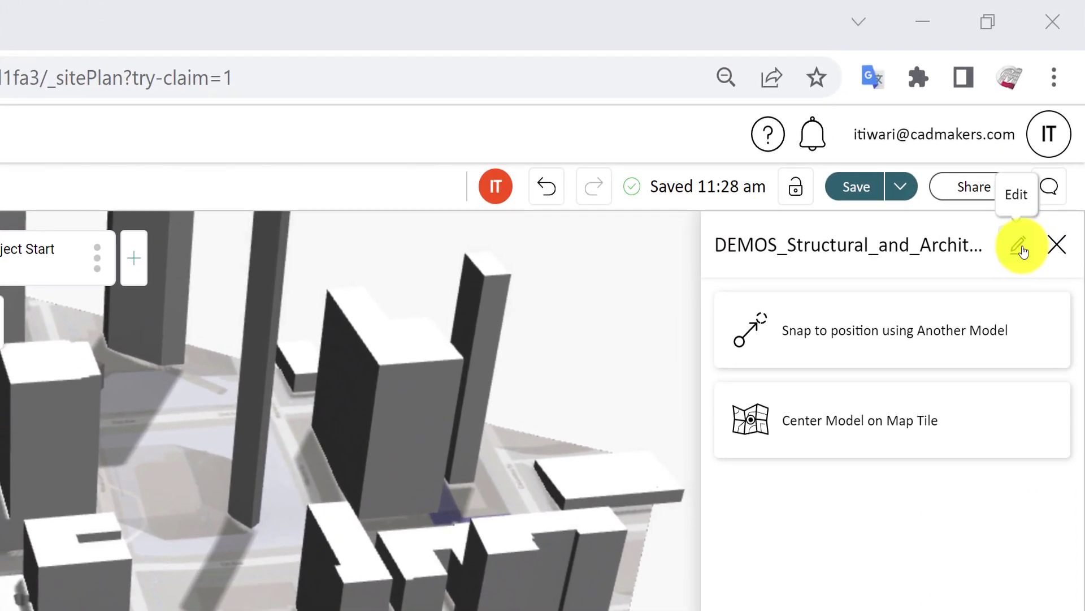
- Change the model title's ending to 'odel3', giving DEMOS_Structural_and_Architectural_Model3, and apply it
{"action": "left_click", "coordinate": [1023, 250]}
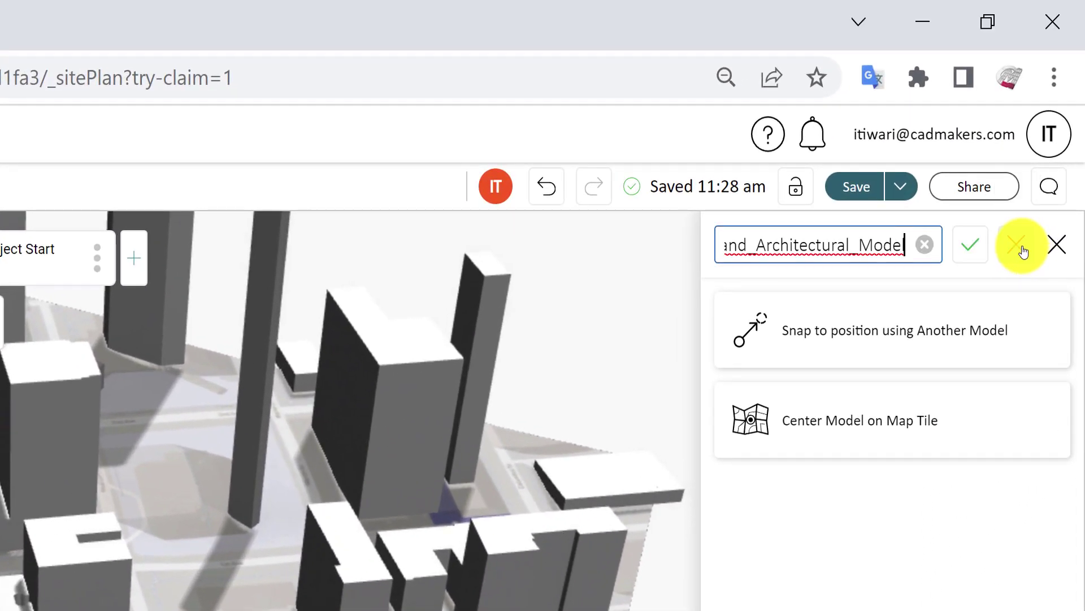
{"action": "key", "text": "BackSpace"}
{"action": "key", "text": "BackSpace"}
{"action": "key", "text": "BackSpace"}
{"action": "key", "text": "BackSpace"}
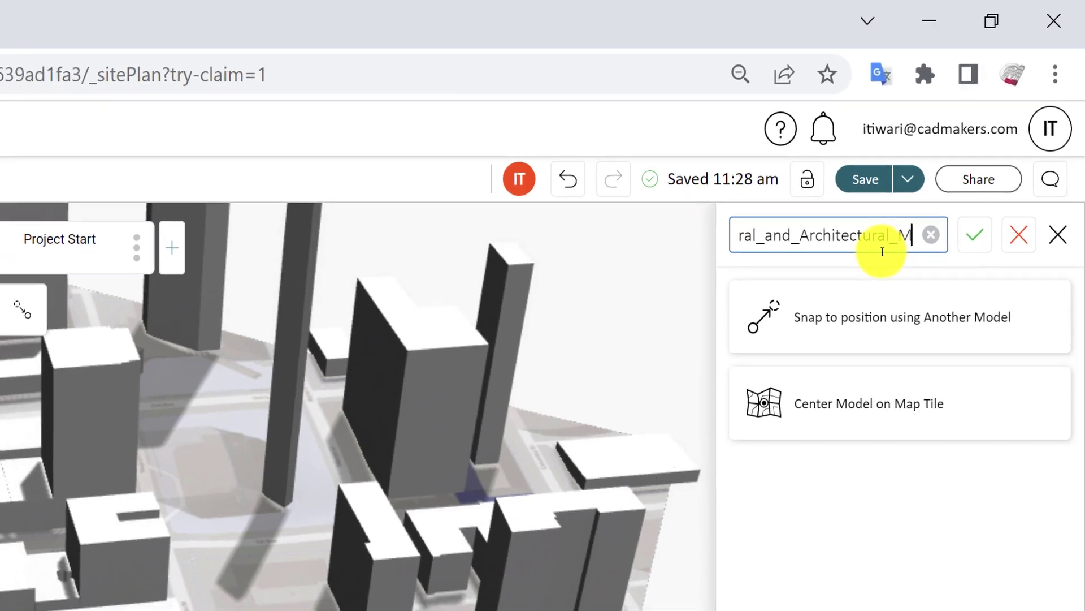
{"action": "type", "text": "odel"}
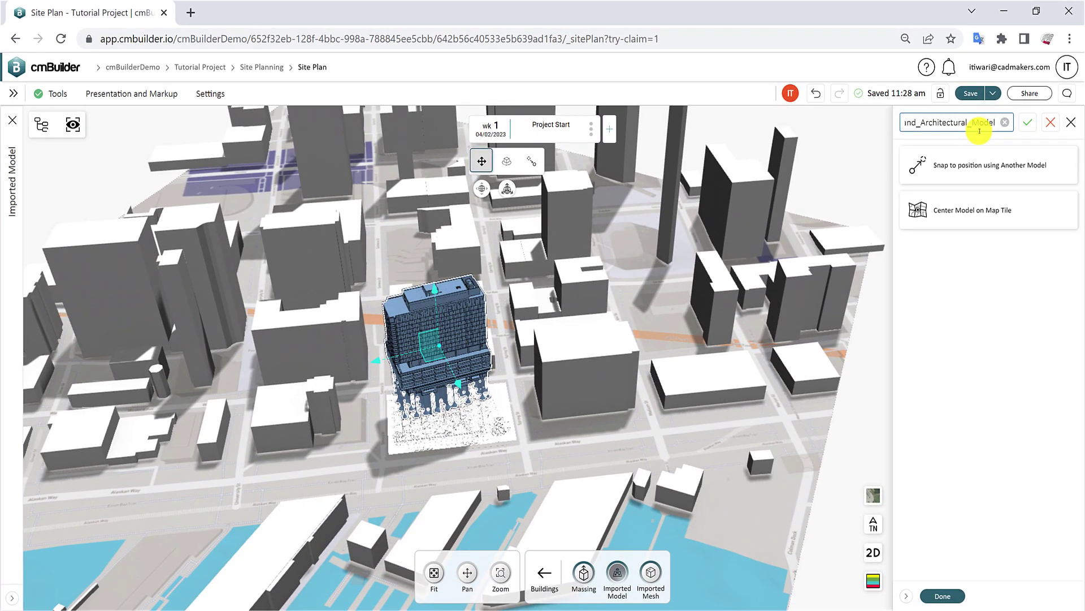
{"action": "type", "text": "3"}
{"action": "left_click", "coordinate": [1028, 122]}
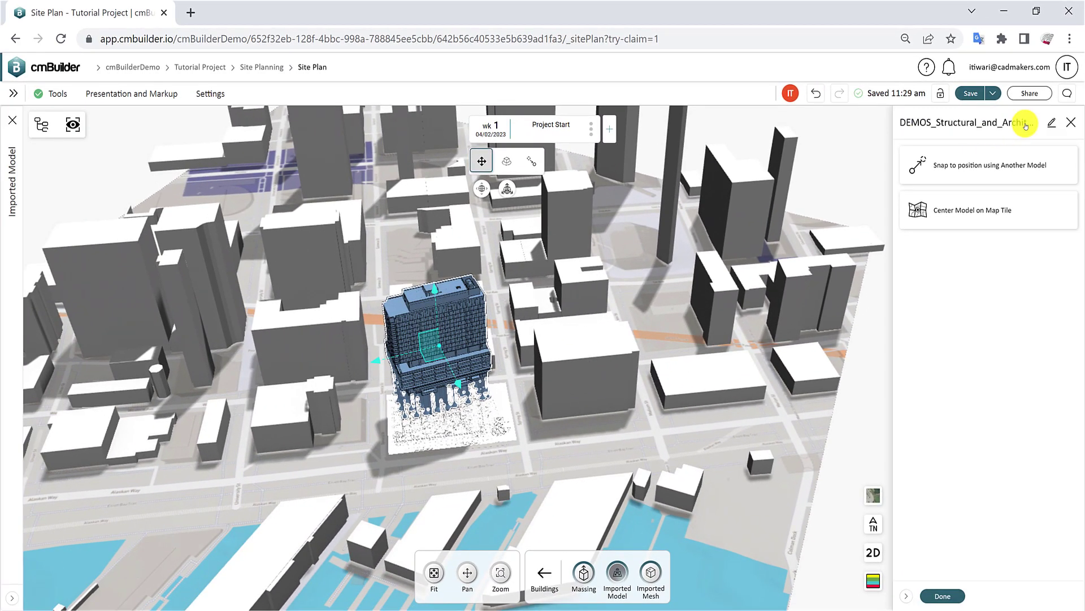